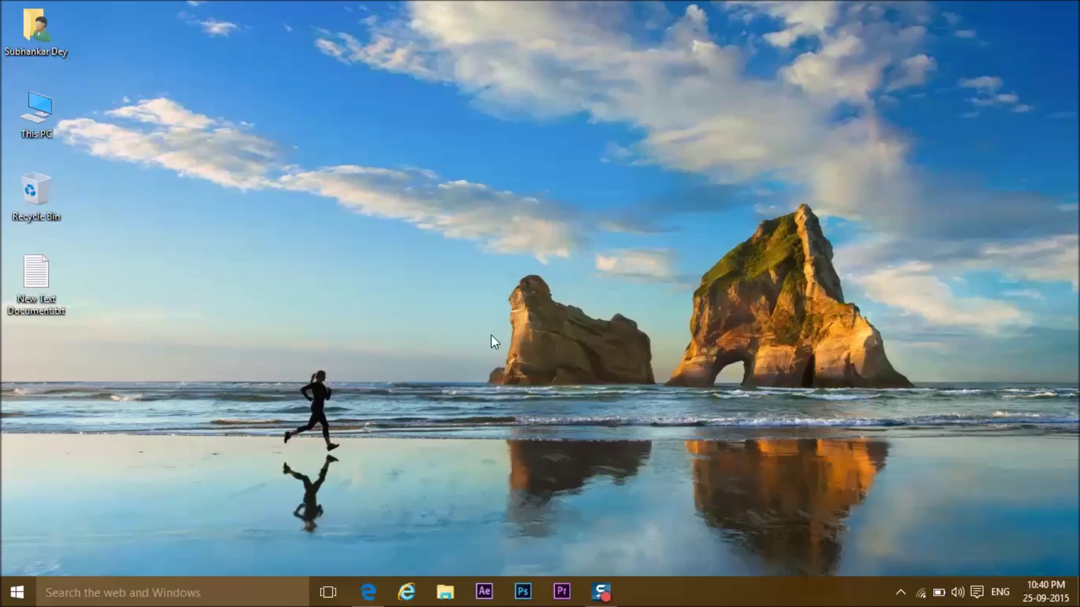
Open Microsoft Edge and search Google for "google chrome"
{"action": "left_click", "coordinate": [370, 592]}
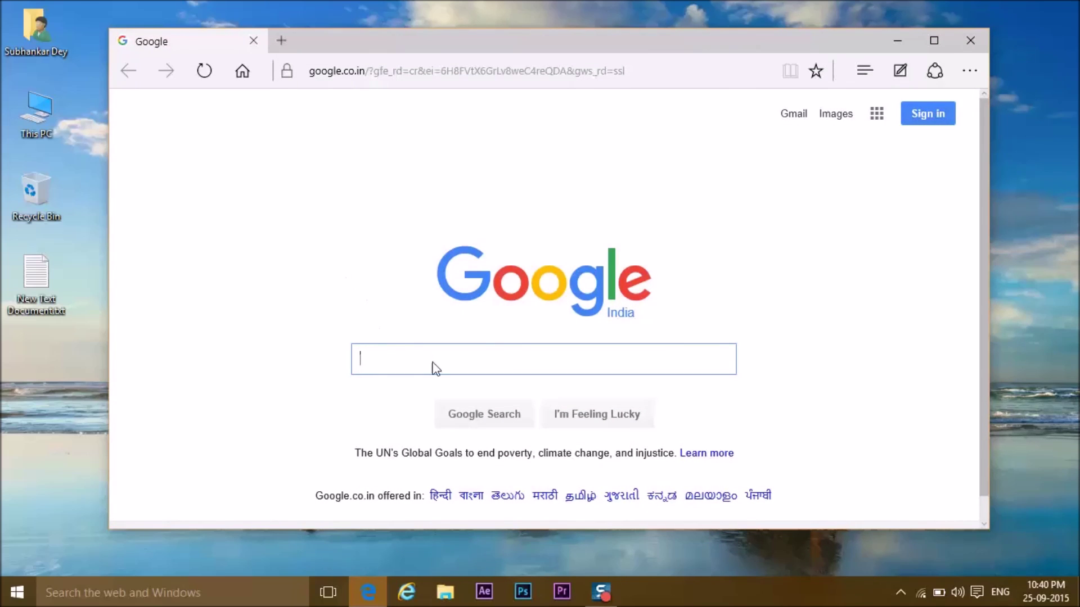
{"action": "type", "text": "g"}
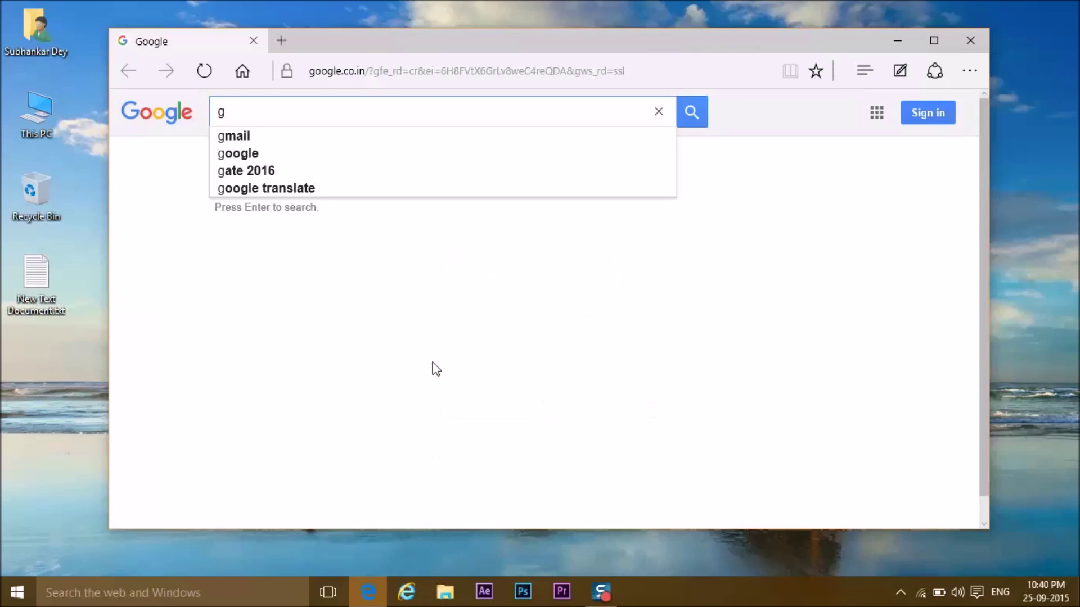
{"action": "type", "text": "oogle"}
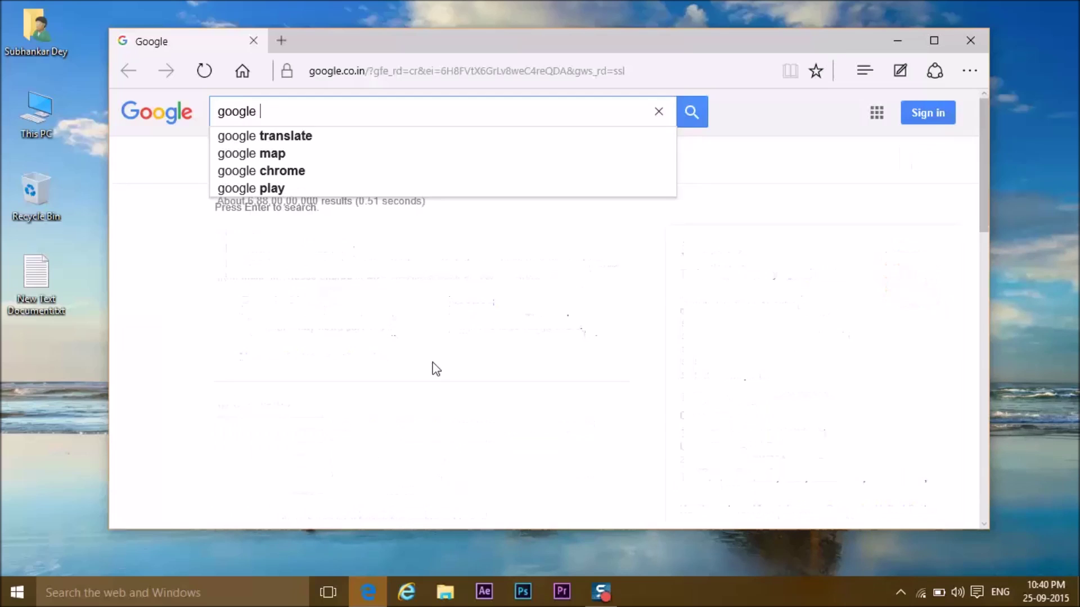
{"action": "type", "text": " chrome"}
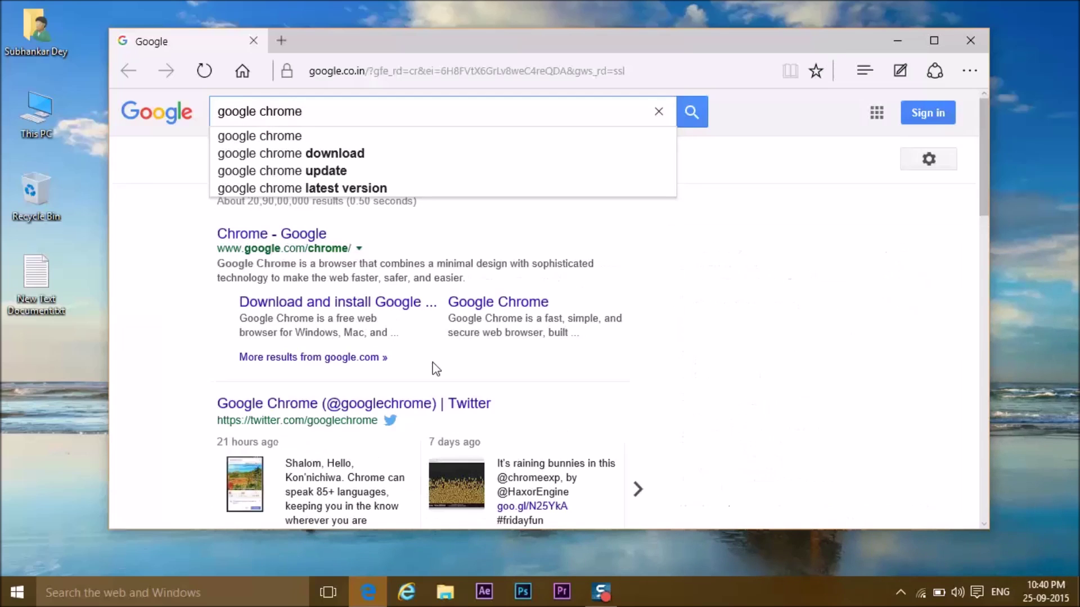
{"action": "key", "text": "Return"}
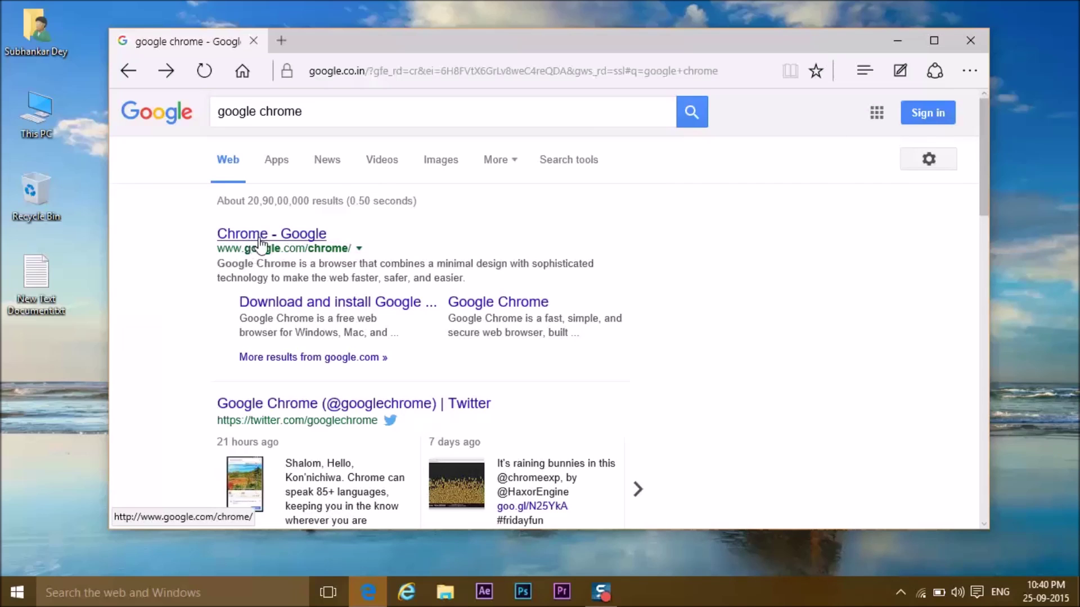
Open the "Download and install Google Chrome" help page from the results and expand its Windows installation instructions
{"action": "left_click", "coordinate": [348, 304]}
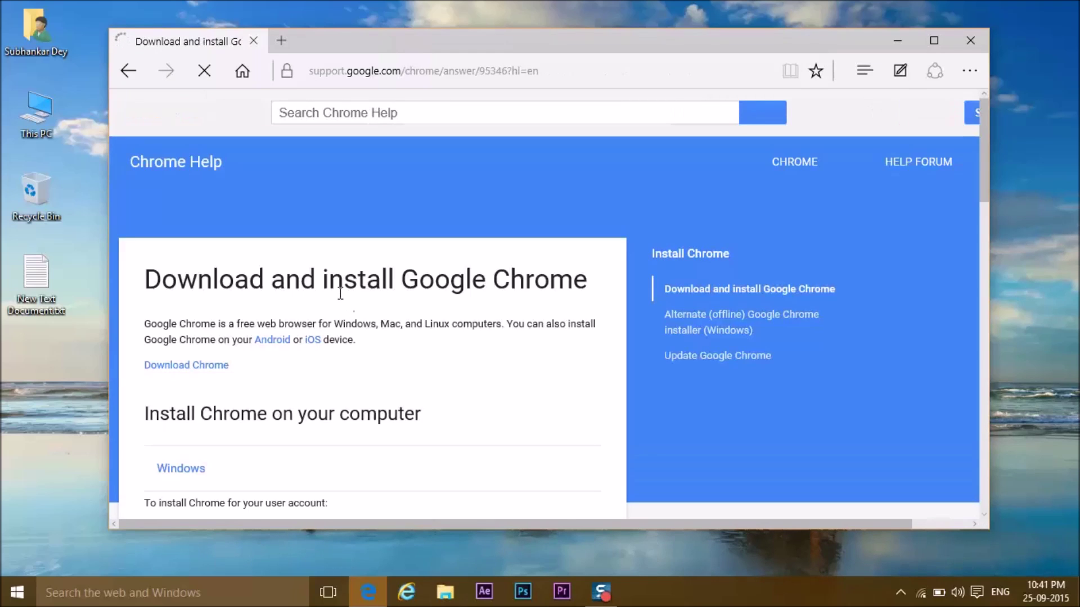
{"action": "scroll", "coordinate": [340, 293], "scroll_direction": "down", "scroll_amount": 5}
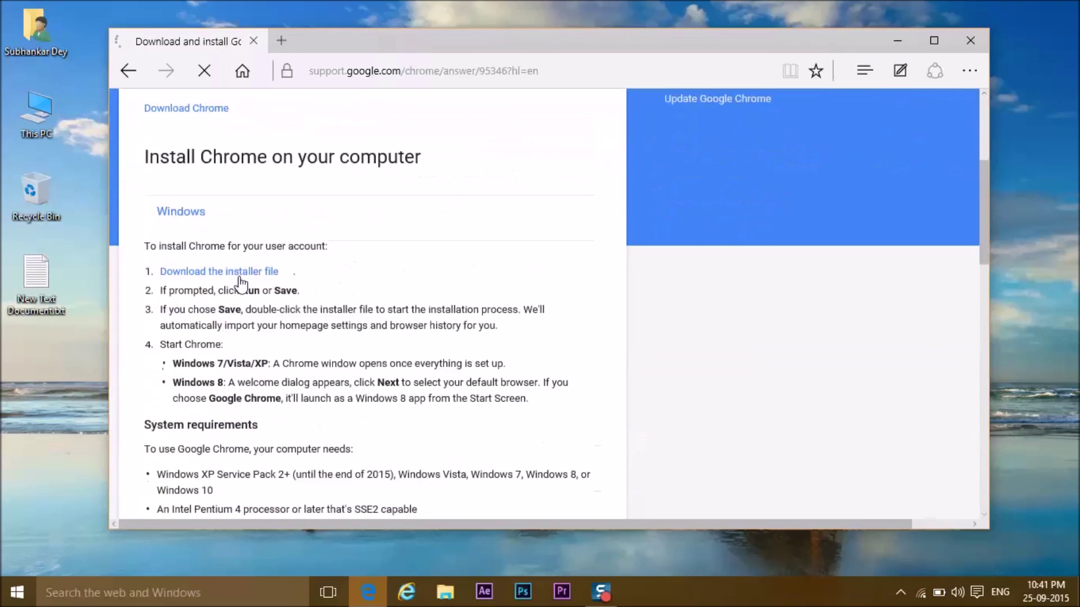
{"action": "scroll", "coordinate": [242, 304], "scroll_direction": "down", "scroll_amount": 3}
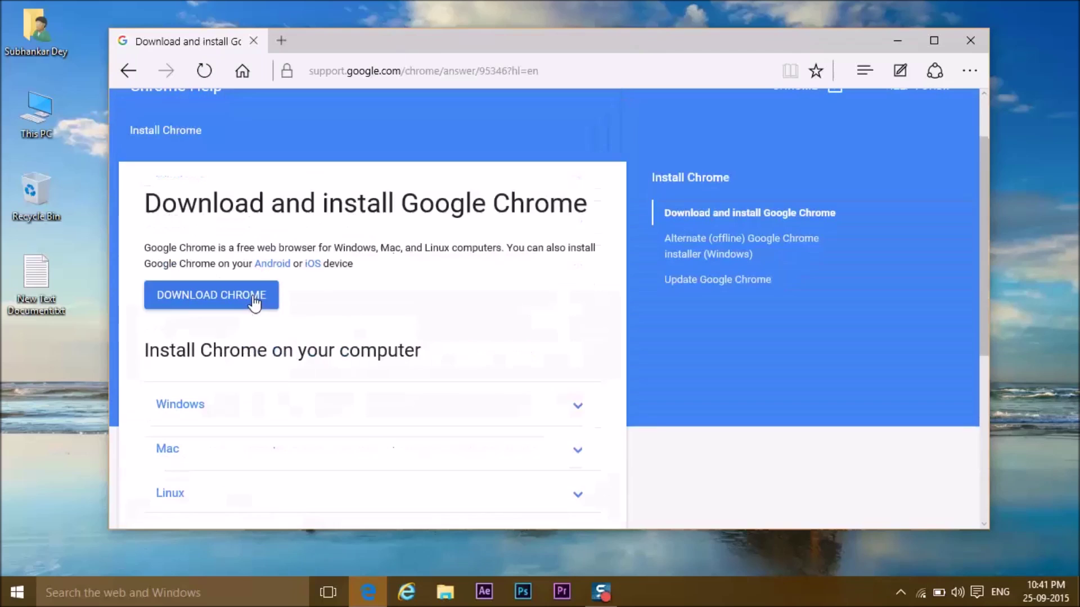
{"action": "left_click", "coordinate": [219, 296]}
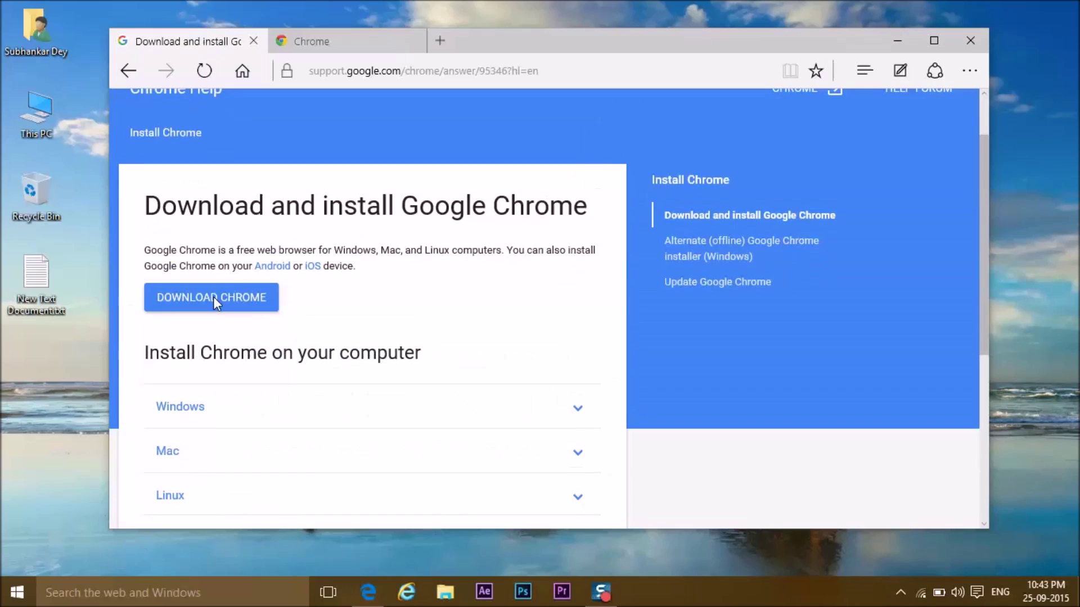
{"action": "left_click", "coordinate": [578, 410]}
{"action": "scroll", "coordinate": [458, 391], "scroll_direction": "down", "scroll_amount": 1}
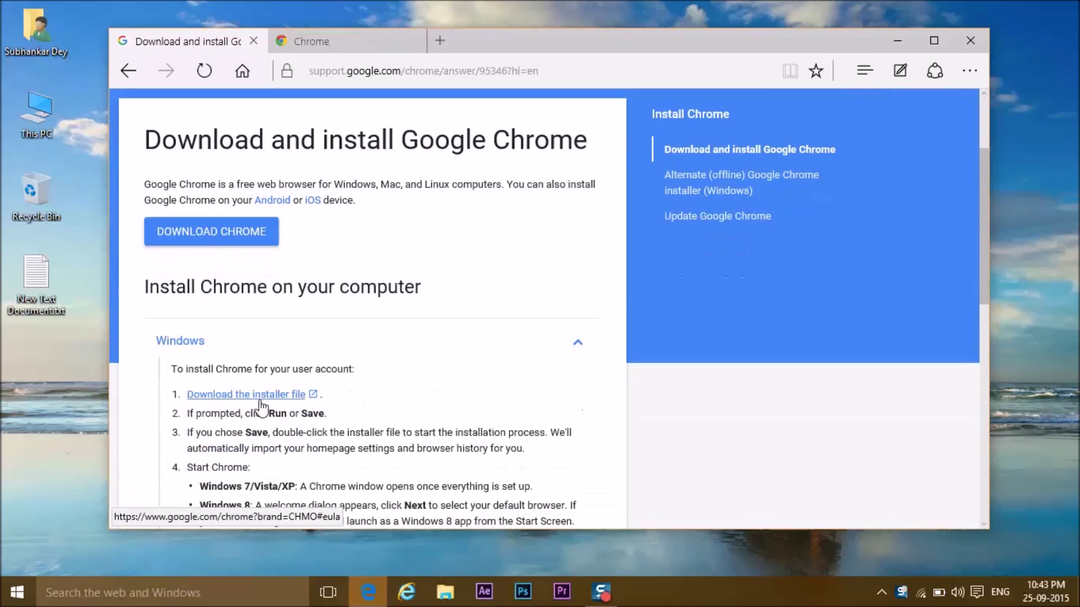
Follow the Windows installer file link and accept the Chrome terms with usage statistics and crash reports enabled
{"action": "left_click", "coordinate": [254, 398]}
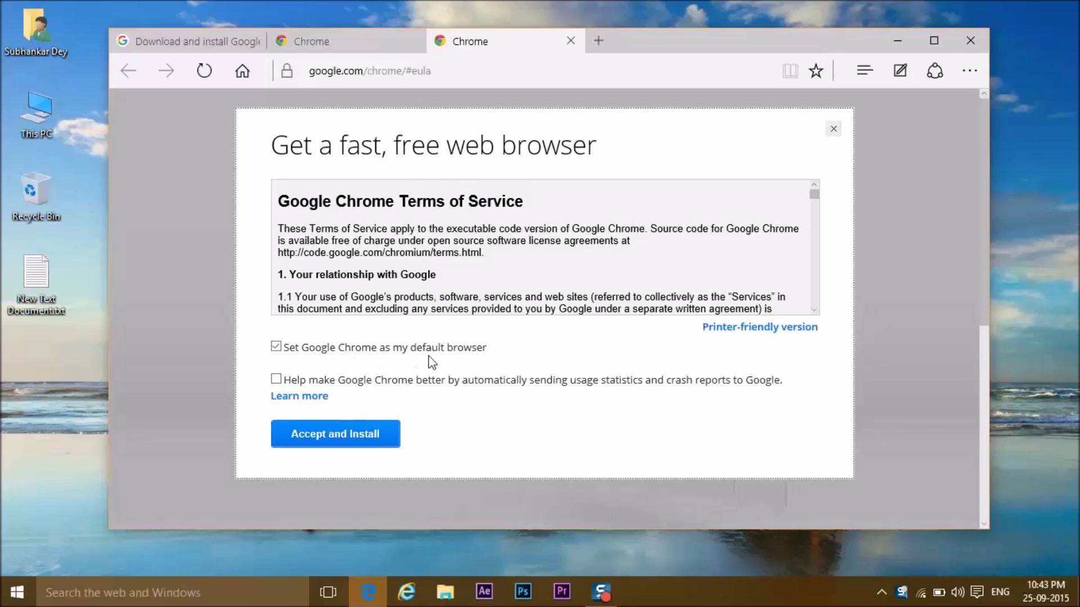
{"action": "left_click", "coordinate": [277, 381]}
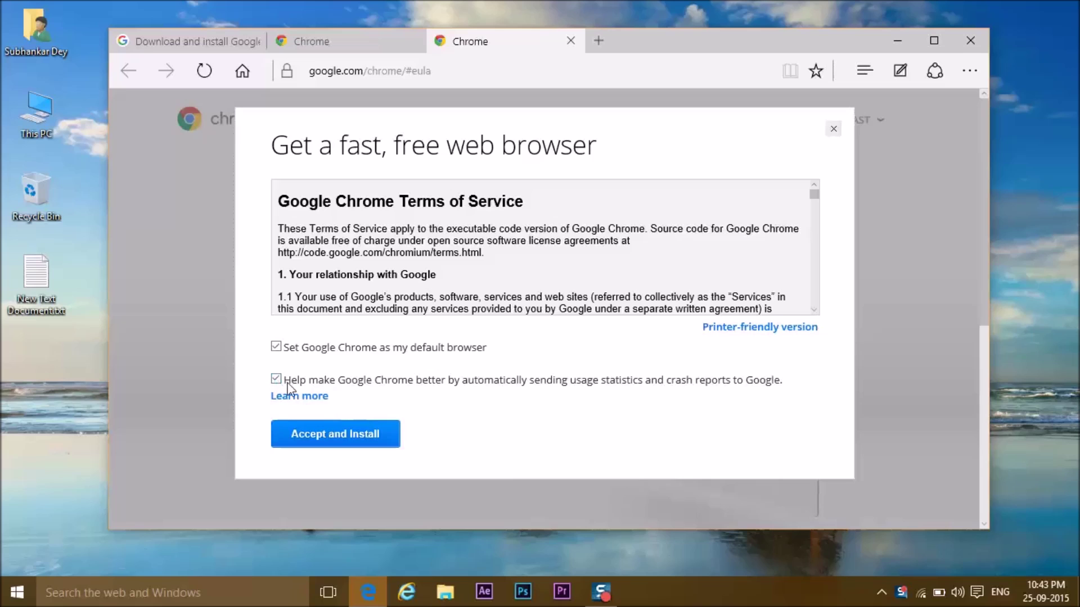
{"action": "left_click", "coordinate": [350, 434]}
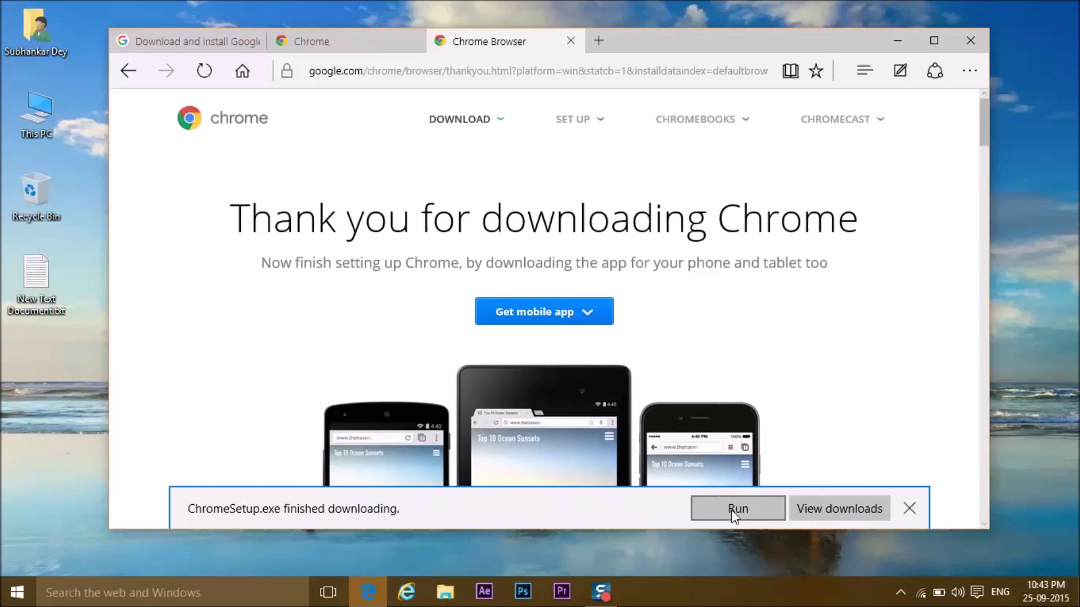
Run the downloaded ChromeSetup.exe with the browser window minimised, and close the installer once the installation is complete
{"action": "left_click", "coordinate": [733, 509]}
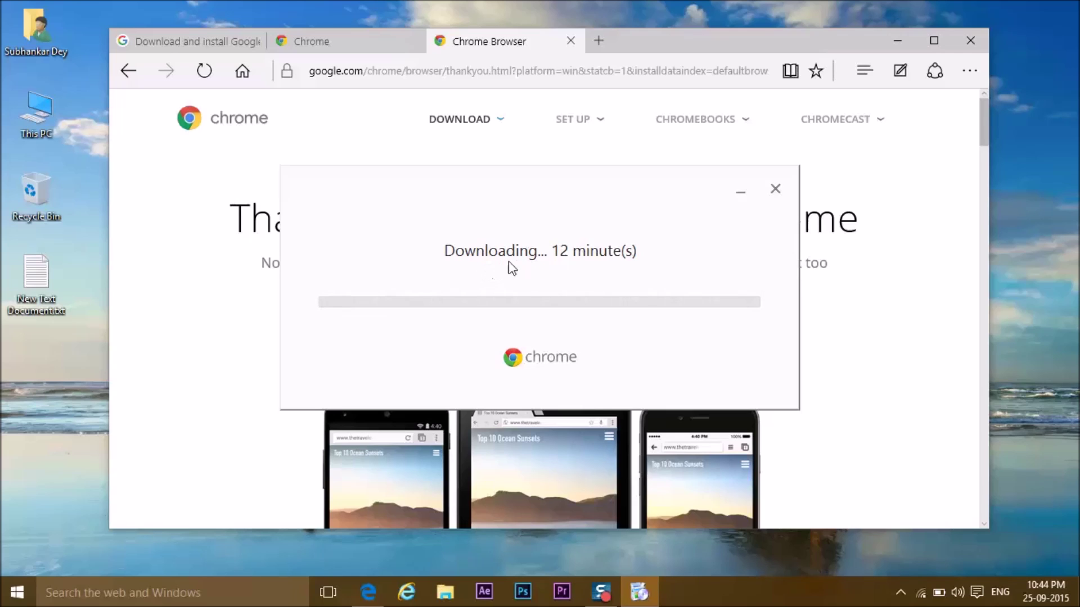
{"action": "left_click", "coordinate": [896, 42]}
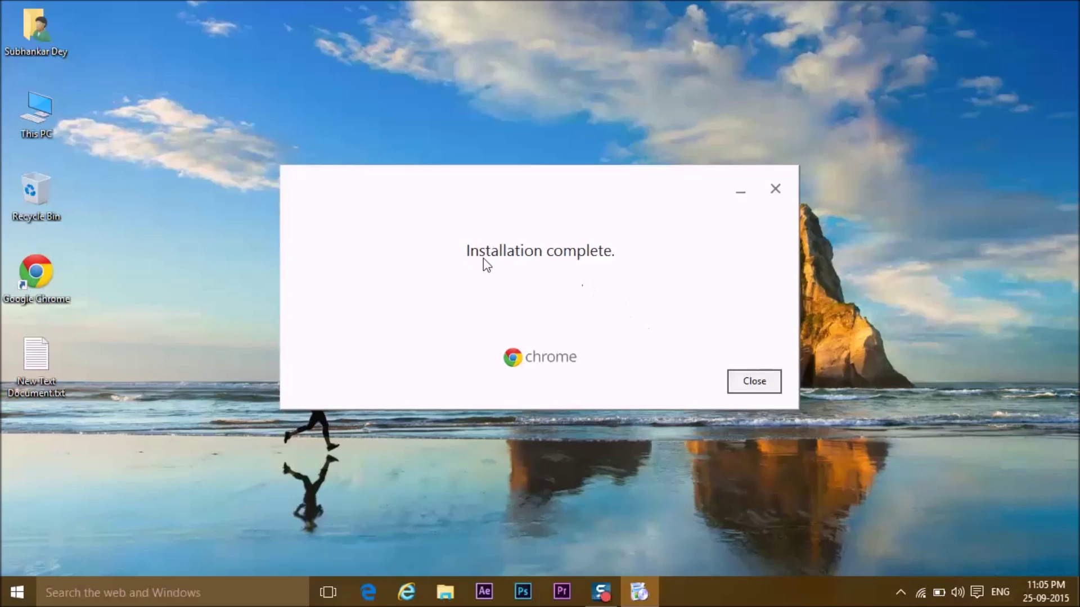
{"action": "left_click", "coordinate": [754, 381]}
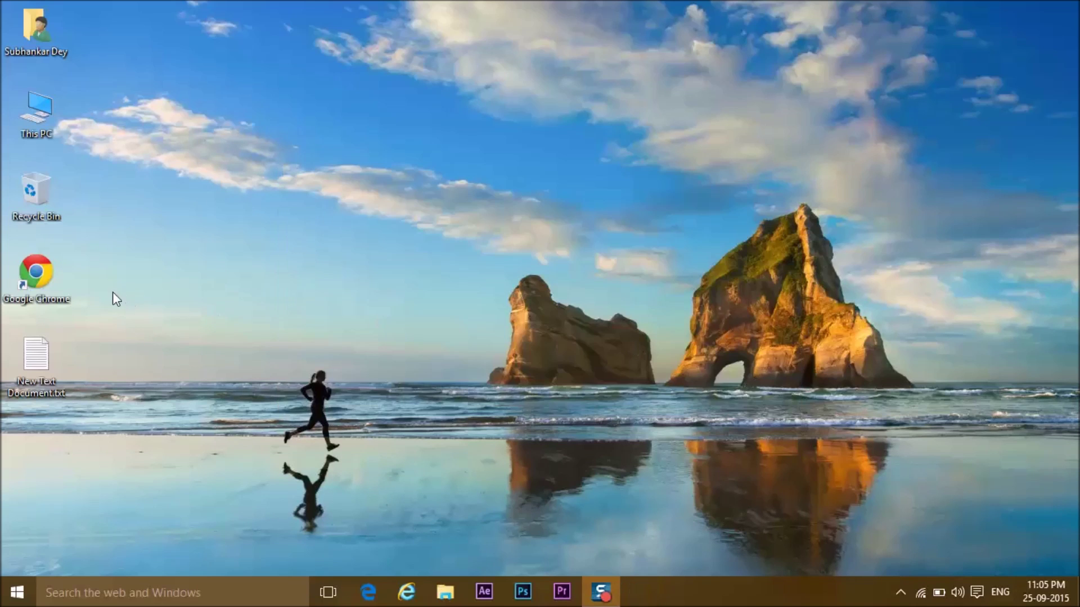
Open the file location of the desktop Google Chrome shortcut and launch co.exe from the Application folder
{"action": "right_click", "coordinate": [37, 276]}
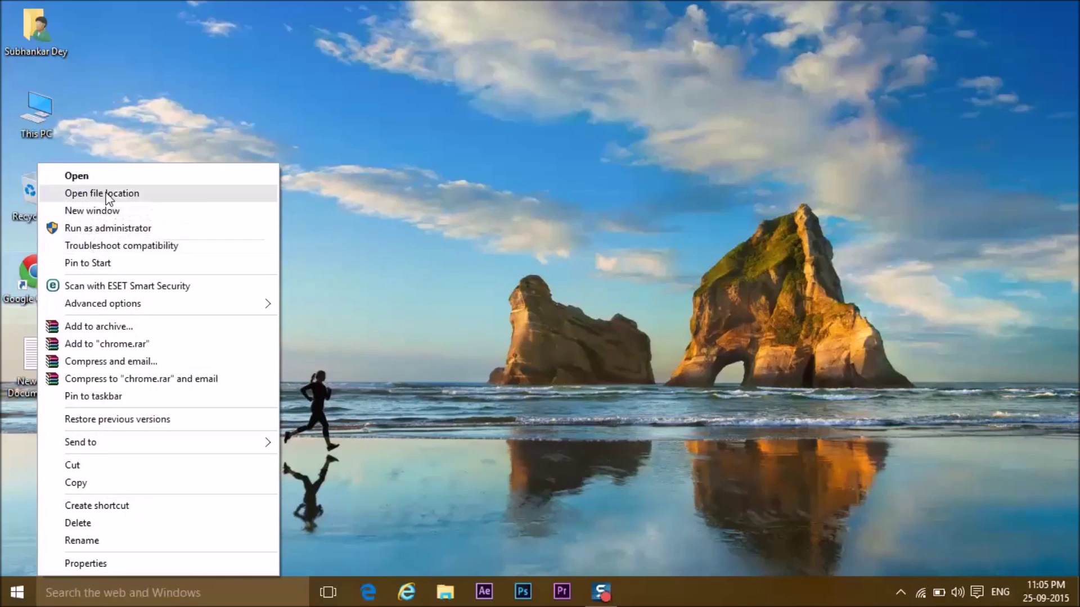
{"action": "left_click", "coordinate": [106, 193]}
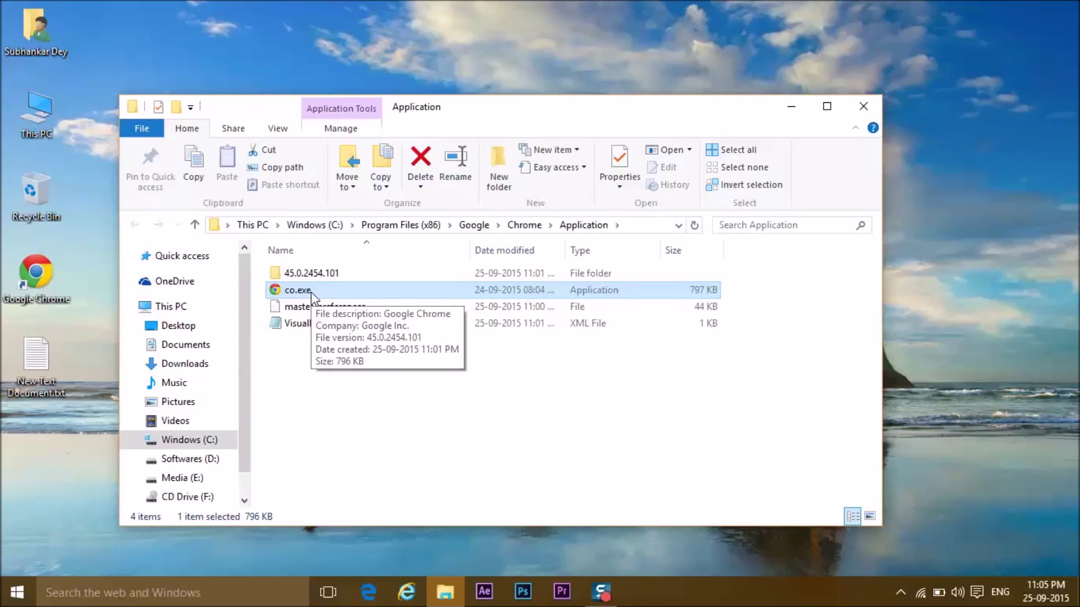
{"action": "double_click", "coordinate": [311, 291]}
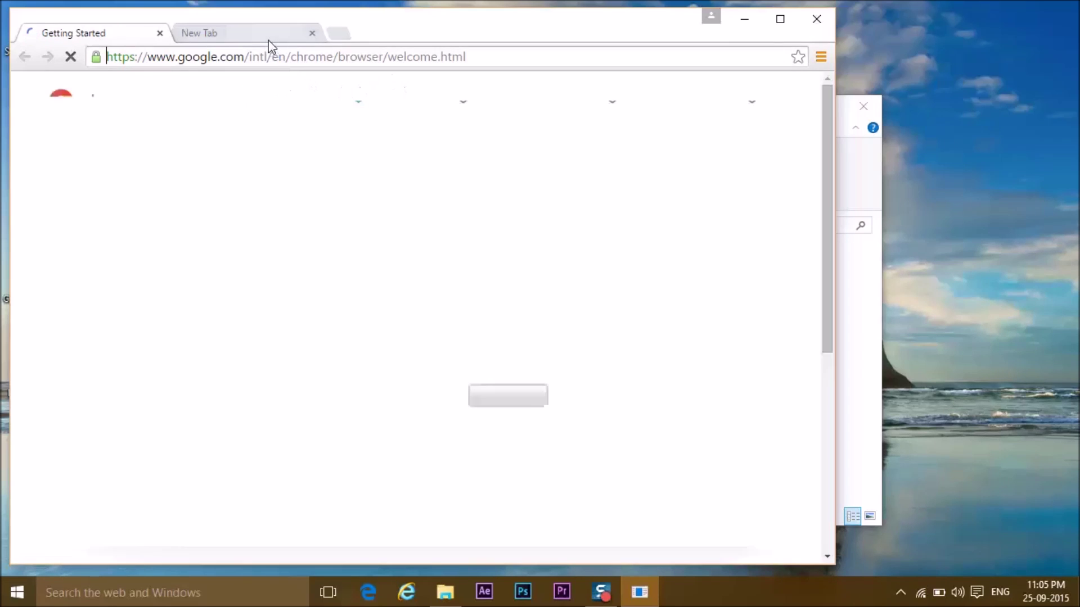
Close Chrome's Getting Started tab and search Google for "g" from the remaining new tab
{"action": "left_click", "coordinate": [160, 34]}
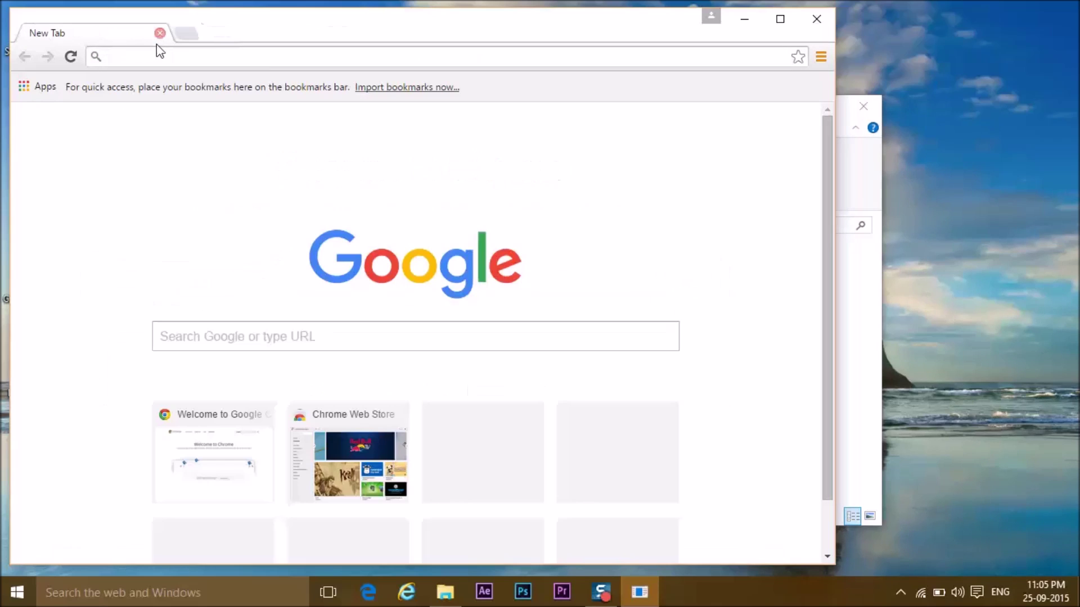
{"action": "type", "text": "g"}
{"action": "key", "text": "Return"}
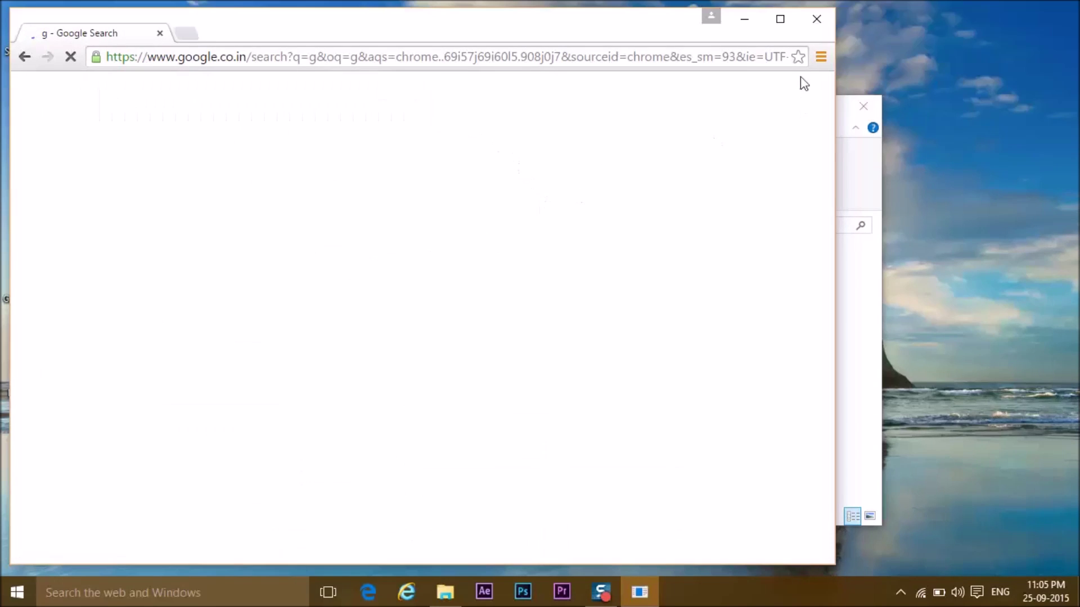
Handle the new IDM Integration Module extension notice in Chrome and close the extension's welcome page
{"action": "left_click", "coordinate": [821, 58]}
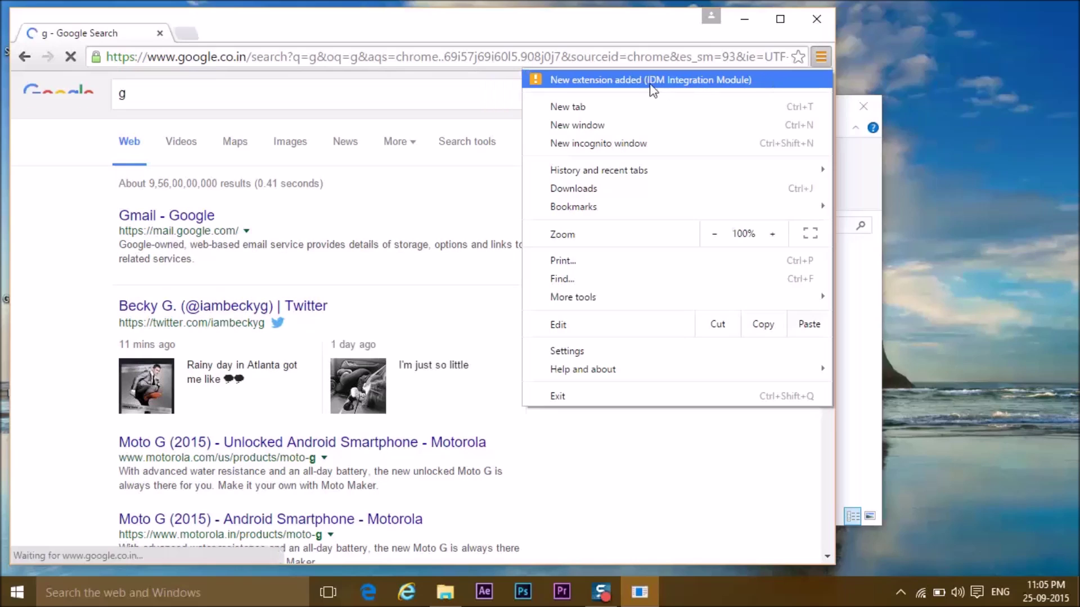
{"action": "key", "text": "Escape"}
{"action": "left_click", "coordinate": [422, 293]}
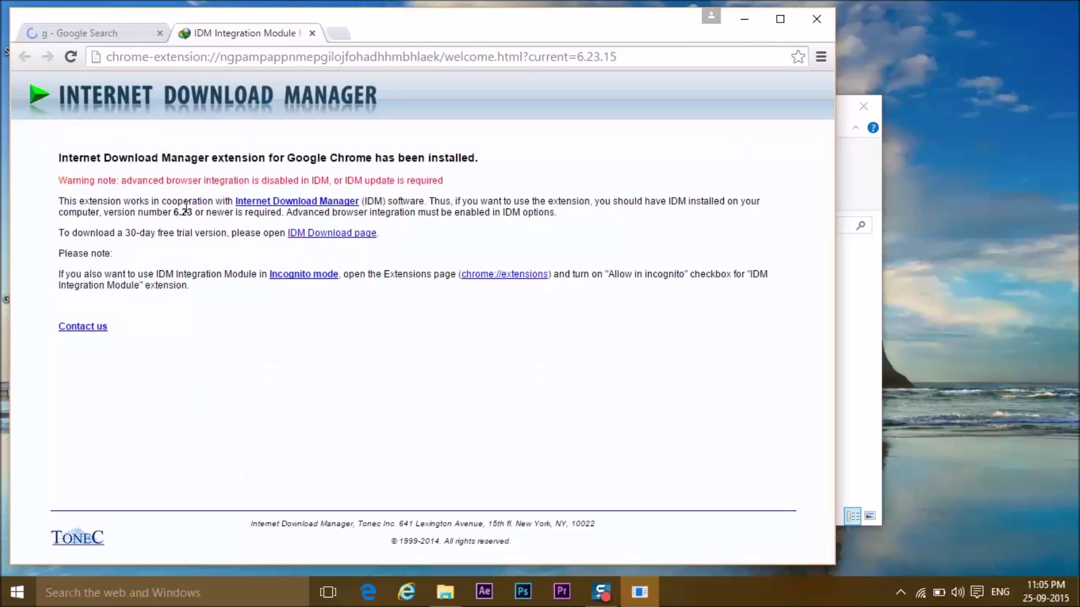
{"action": "left_click", "coordinate": [312, 33]}
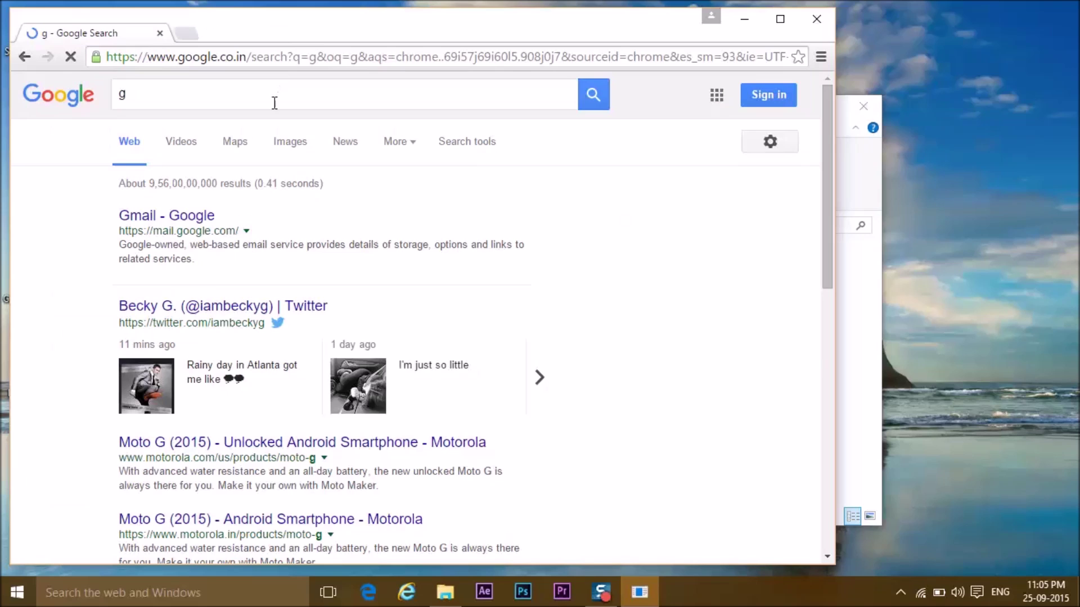
{"action": "left_click", "coordinate": [181, 99]}
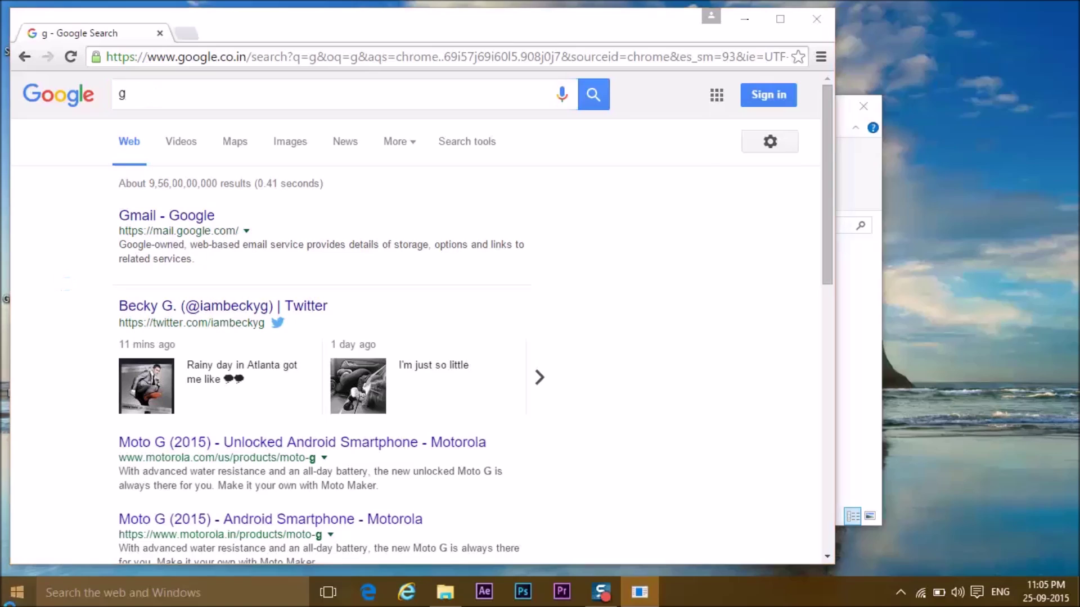
Open the Default apps page in the System section of Windows Settings
{"action": "left_click", "coordinate": [16, 592]}
{"action": "left_click", "coordinate": [65, 511]}
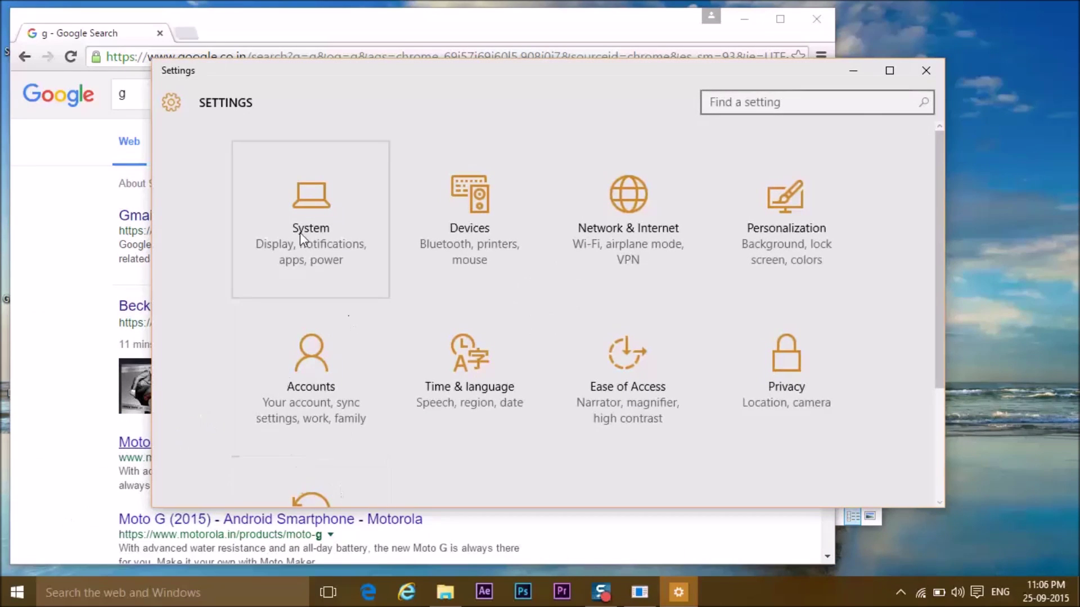
{"action": "left_click", "coordinate": [299, 230]}
{"action": "scroll", "coordinate": [400, 344], "scroll_direction": "down", "scroll_amount": 3}
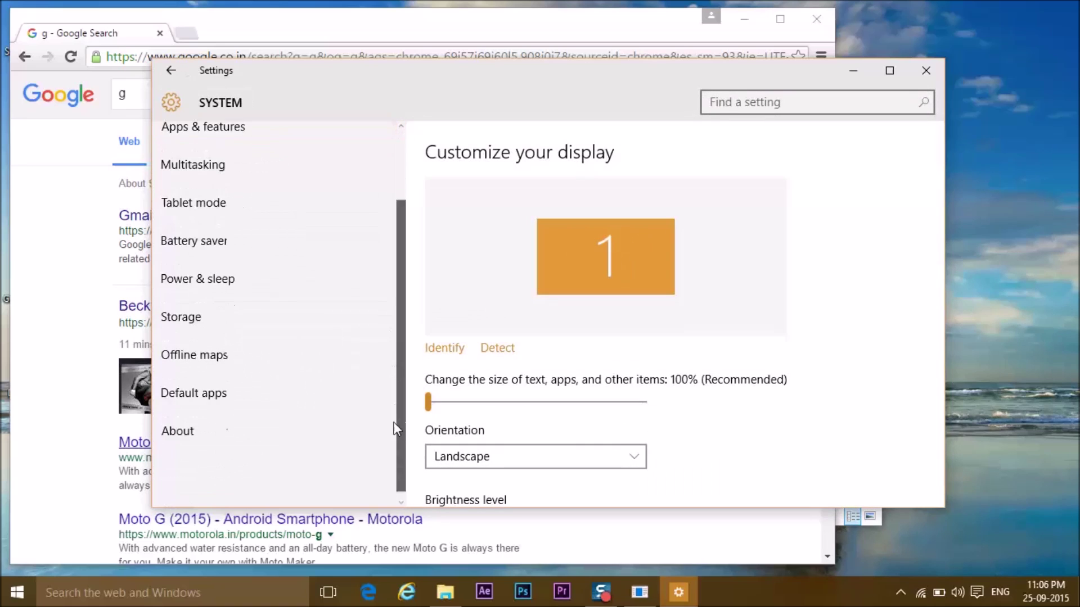
{"action": "left_click", "coordinate": [218, 384]}
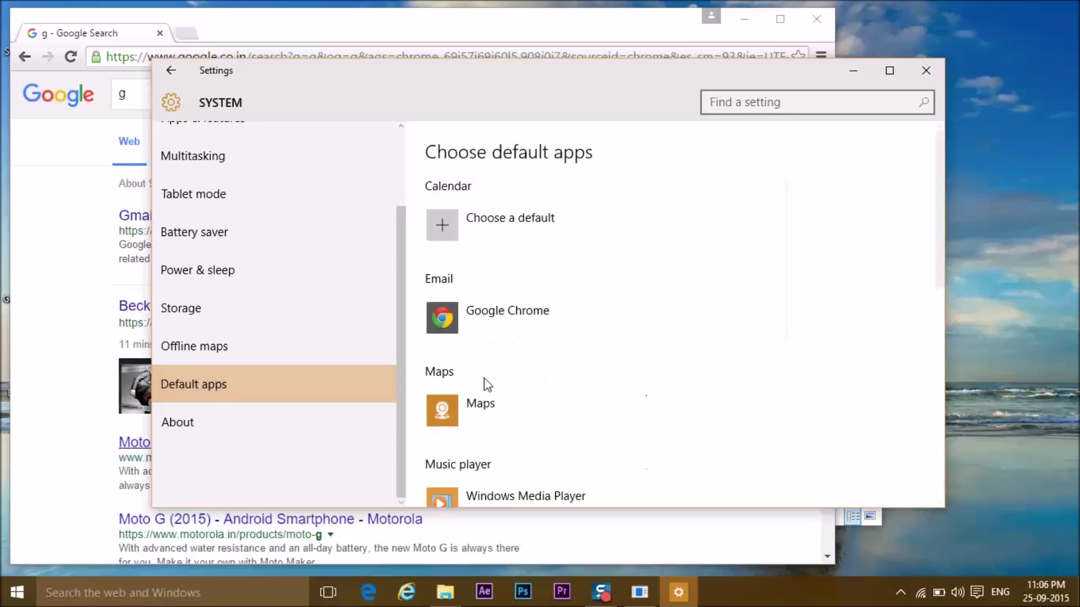
Set Google Chrome as the default web browser and close the Settings window
{"action": "left_click_drag", "start_coordinate": [940, 241], "coordinate": [949, 445]}
{"action": "left_click", "coordinate": [545, 332]}
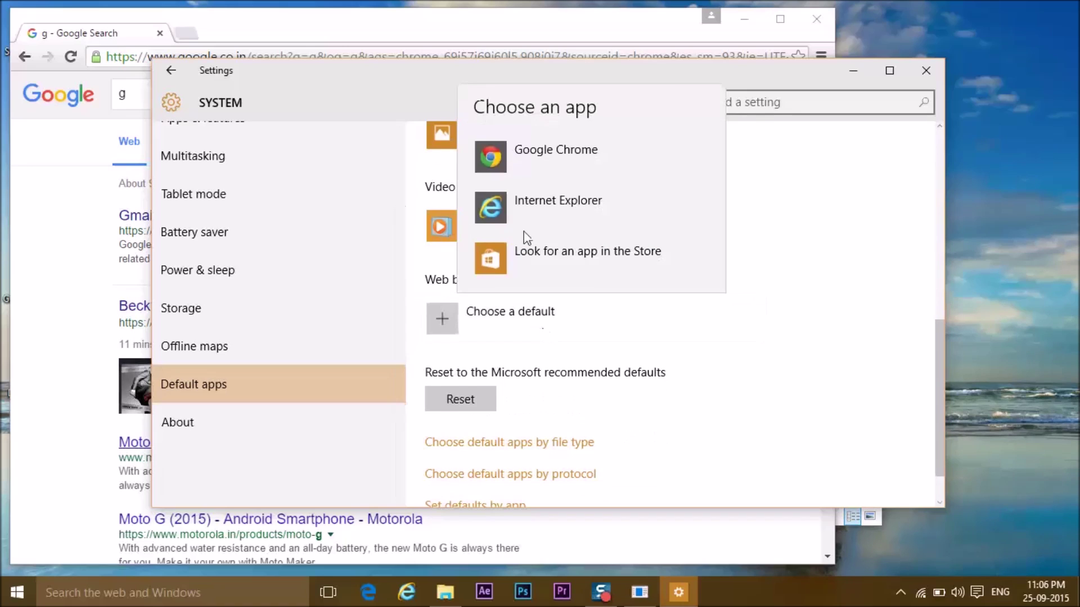
{"action": "left_click", "coordinate": [534, 165]}
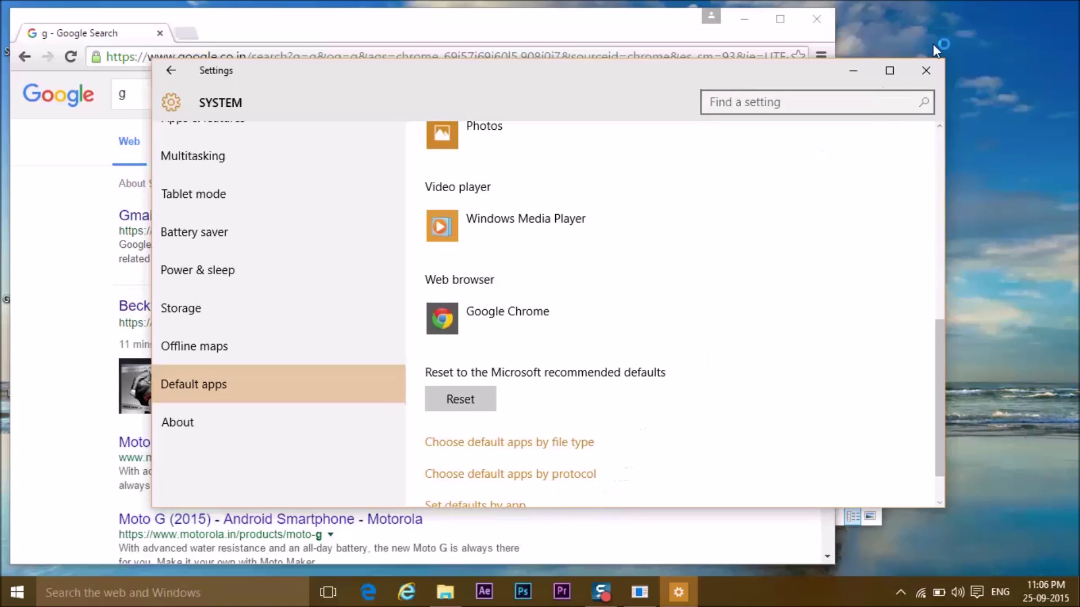
{"action": "left_click", "coordinate": [927, 68]}
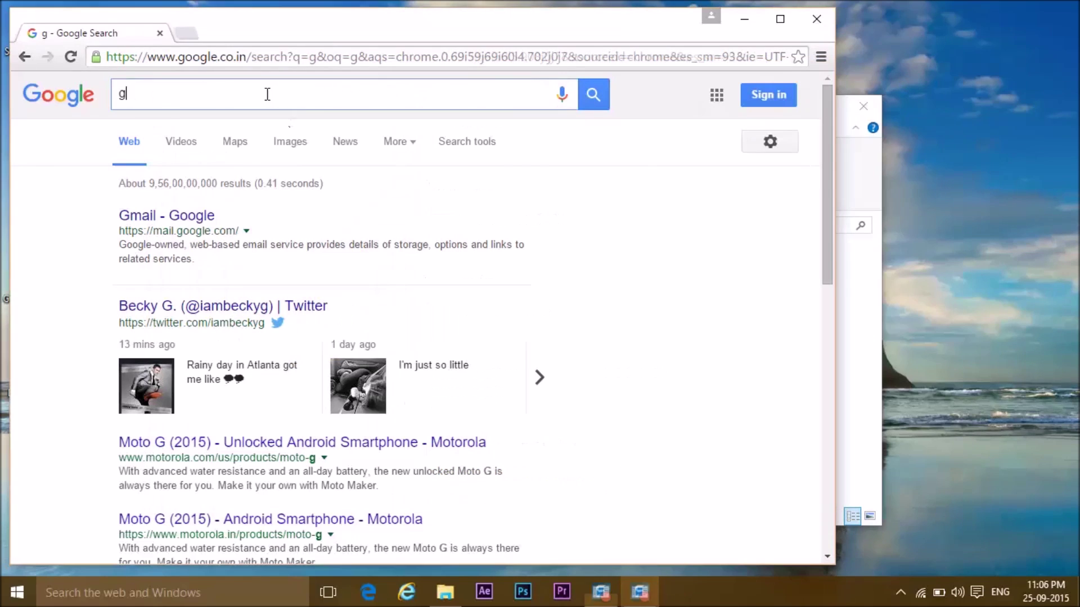
Search Google for "techrunsgadgets" in Chrome and open the TechRunsGadgets YouTube channel from the results
{"action": "key", "text": "BackSpace"}
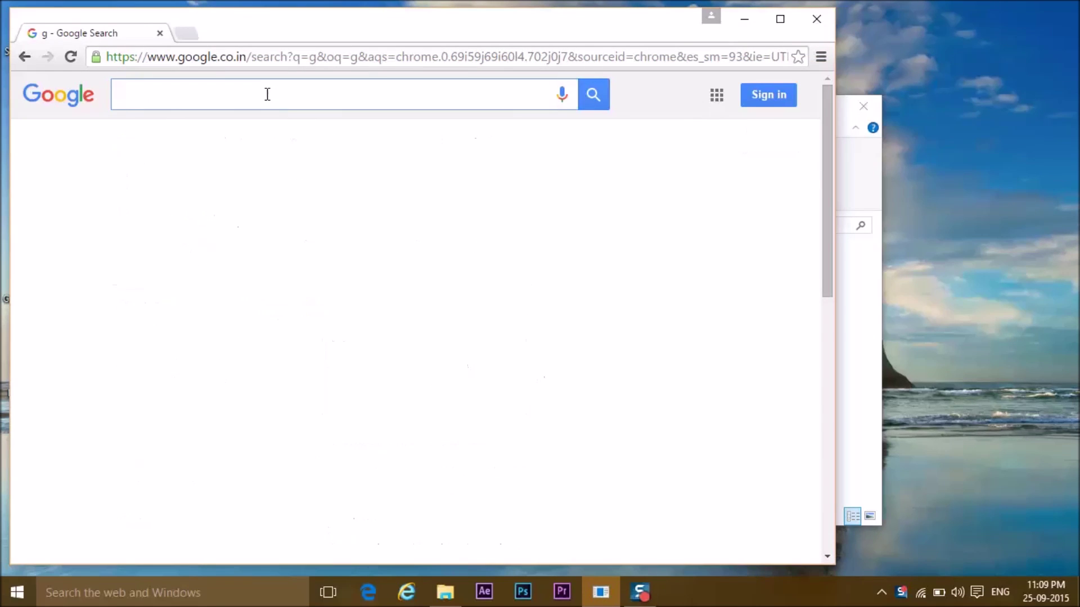
{"action": "type", "text": "techrun"}
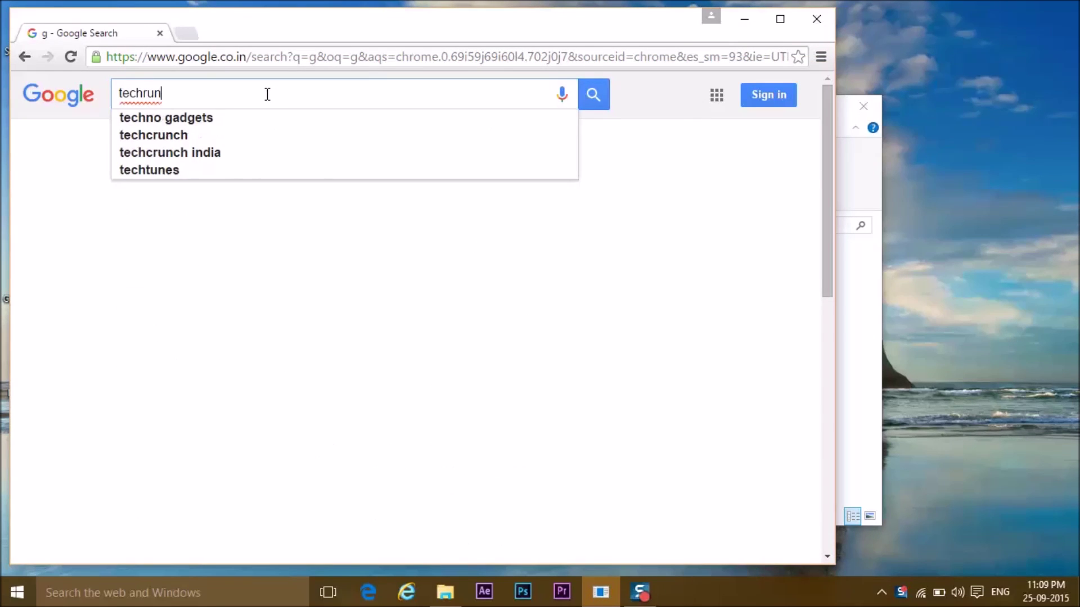
{"action": "type", "text": "sgadgets"}
{"action": "key", "text": "Return"}
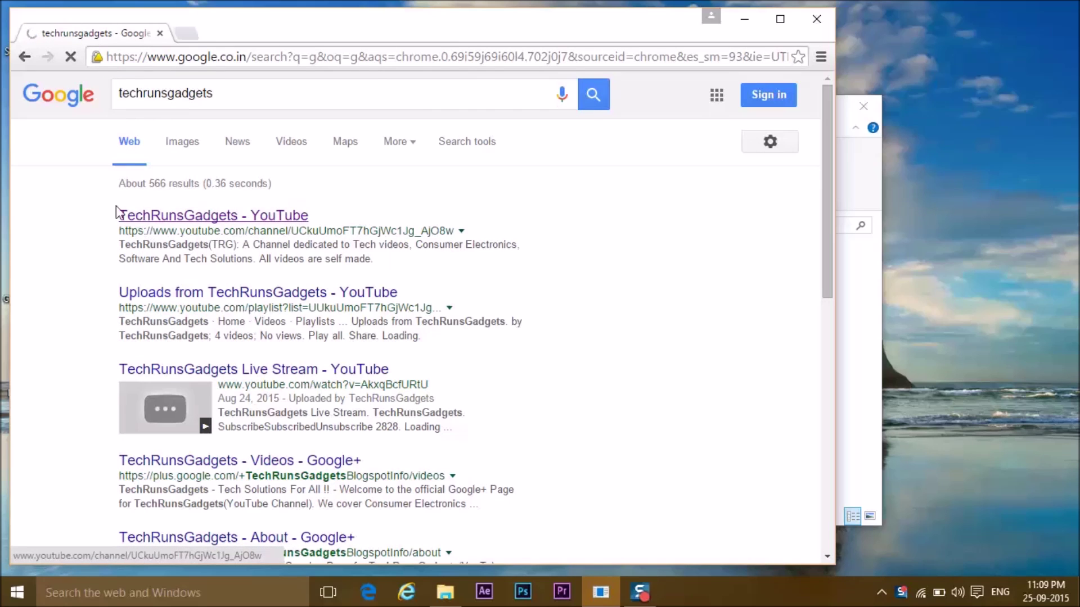
{"action": "left_click", "coordinate": [120, 213]}
{"action": "left_click_drag", "start_coordinate": [273, 38], "coordinate": [316, 41]}
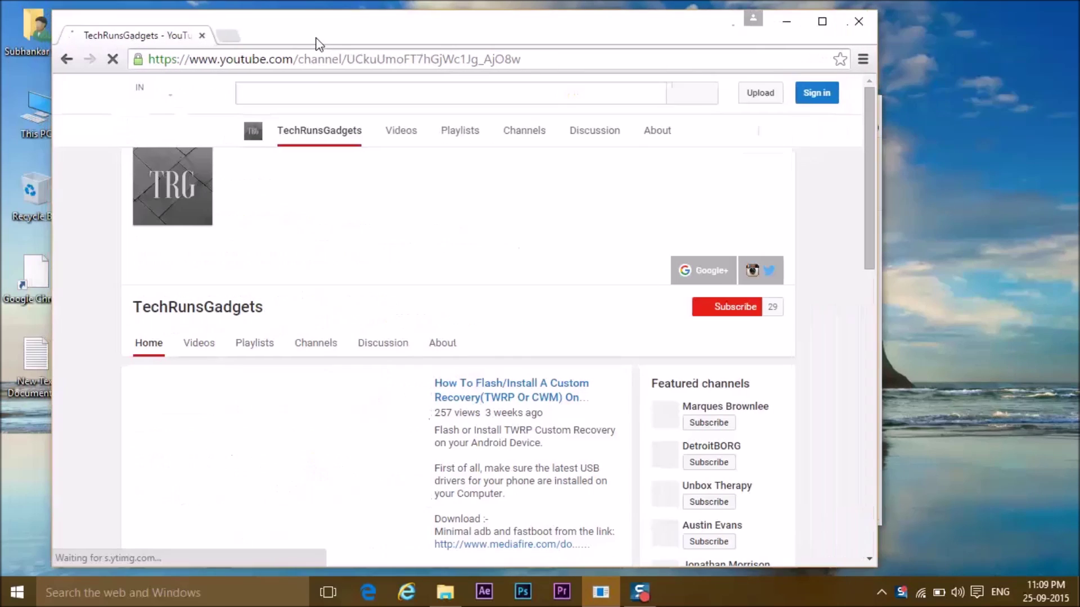